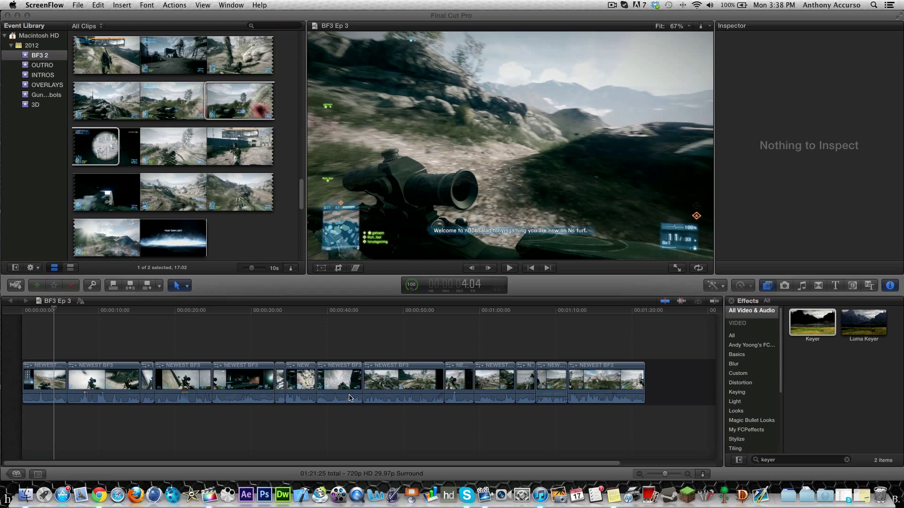
# - Bring Final Cut Pro forward and open Share > Export Media for the BF3 Ep 3 project
pyautogui.click(506, 384)
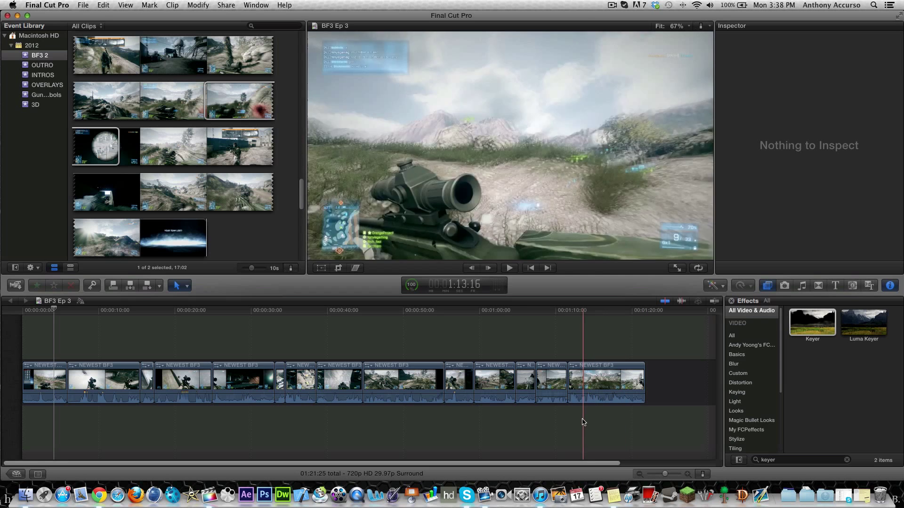
pyautogui.click(221, 4)
pyautogui.click(252, 125)
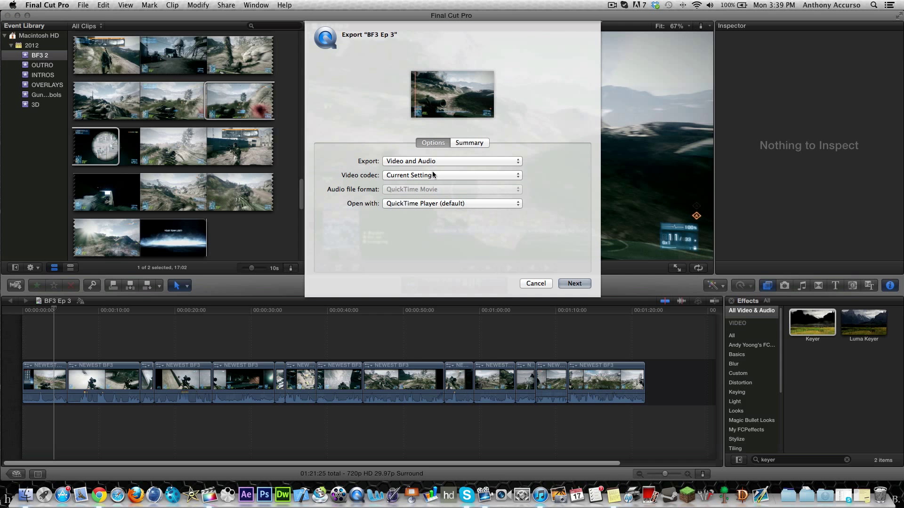
pyautogui.click(429, 175)
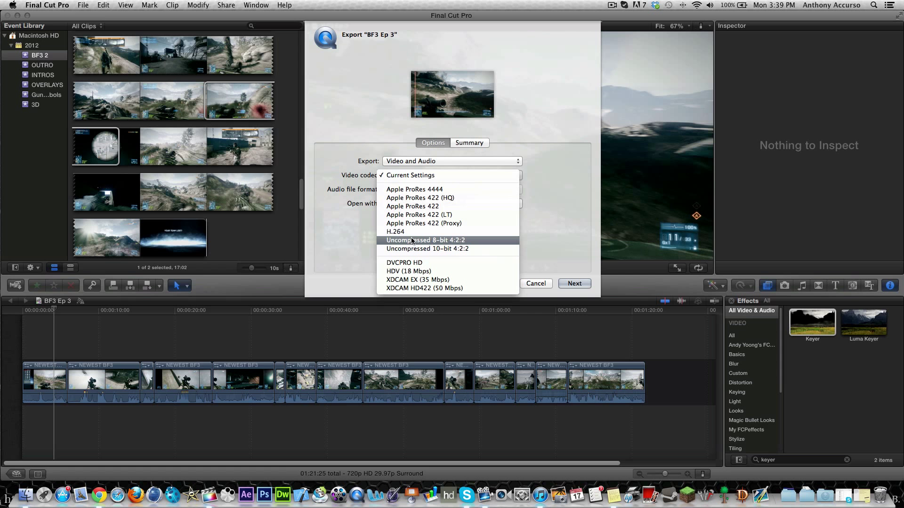
pyautogui.click(560, 231)
pyautogui.click(411, 176)
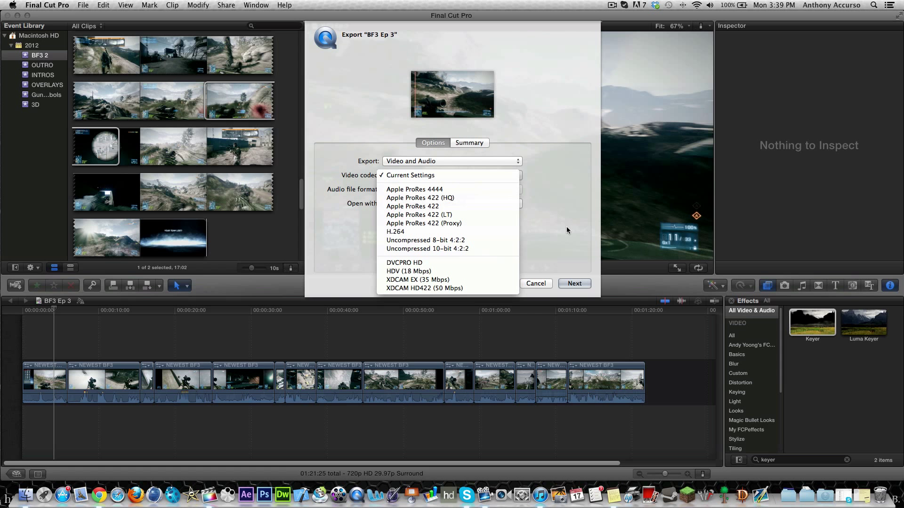
pyautogui.click(571, 196)
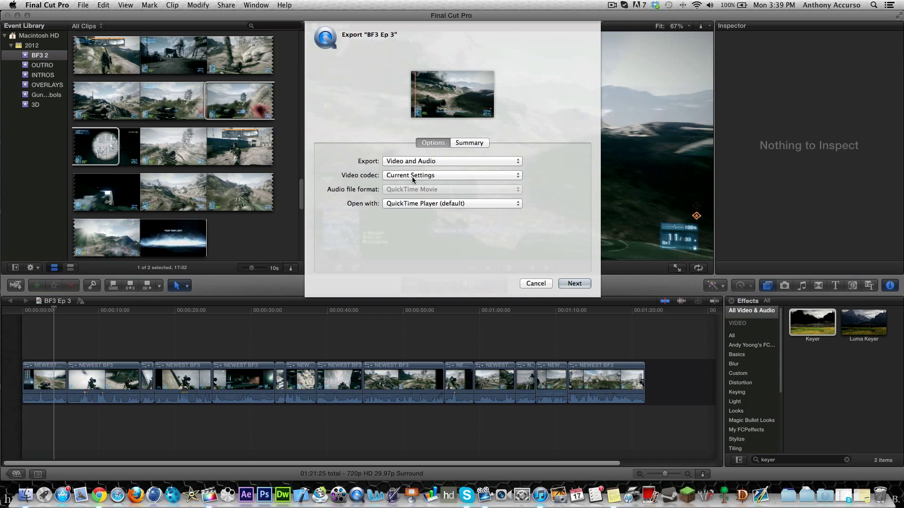
pyautogui.click(481, 175)
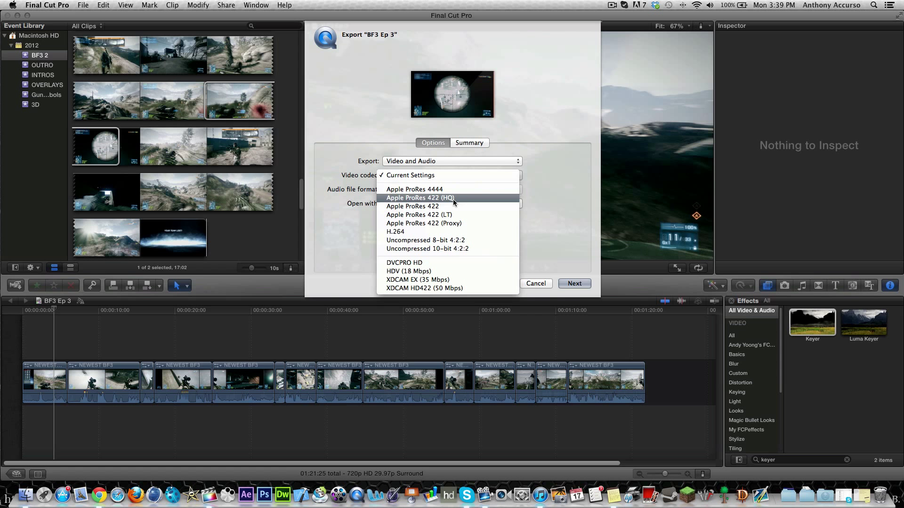
pyautogui.click(504, 176)
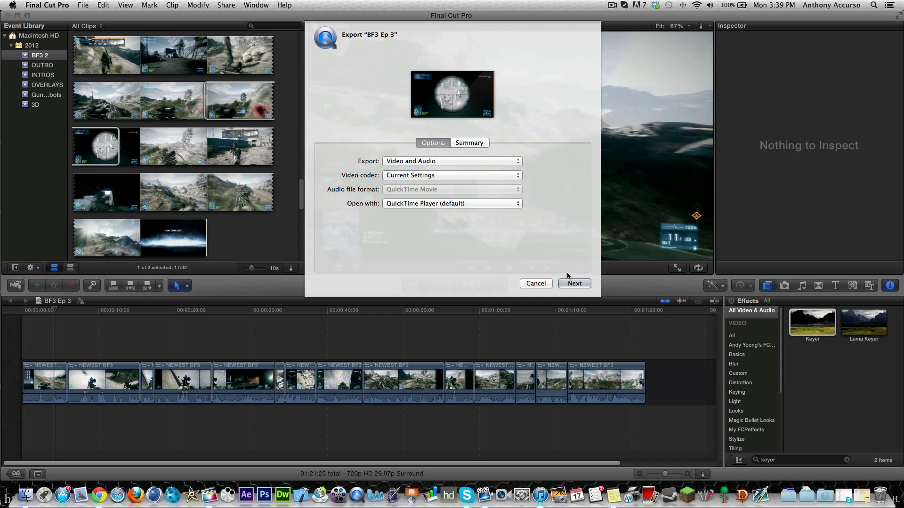
pyautogui.click(547, 284)
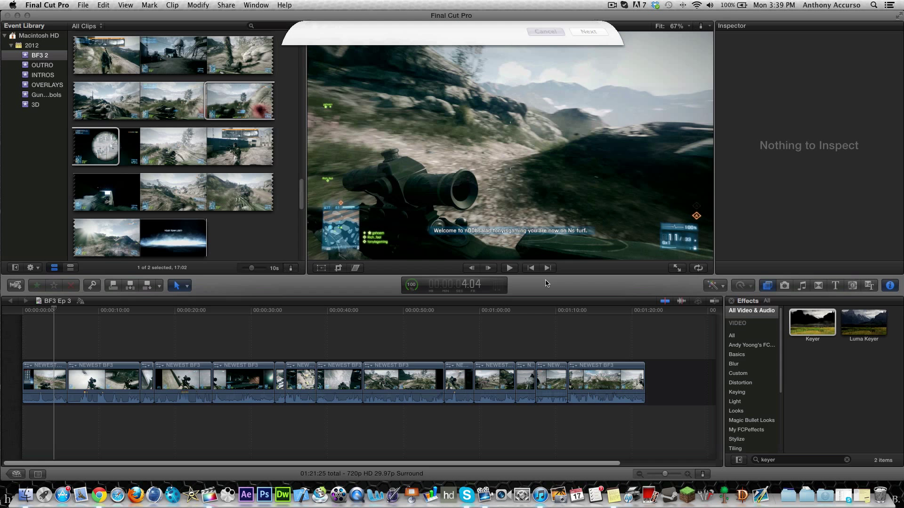
# - Move BF3 Ep 3.mov to the desktop's middle and confirm with Get Info that it is 2.21 GB
pyautogui.click(18, 16)
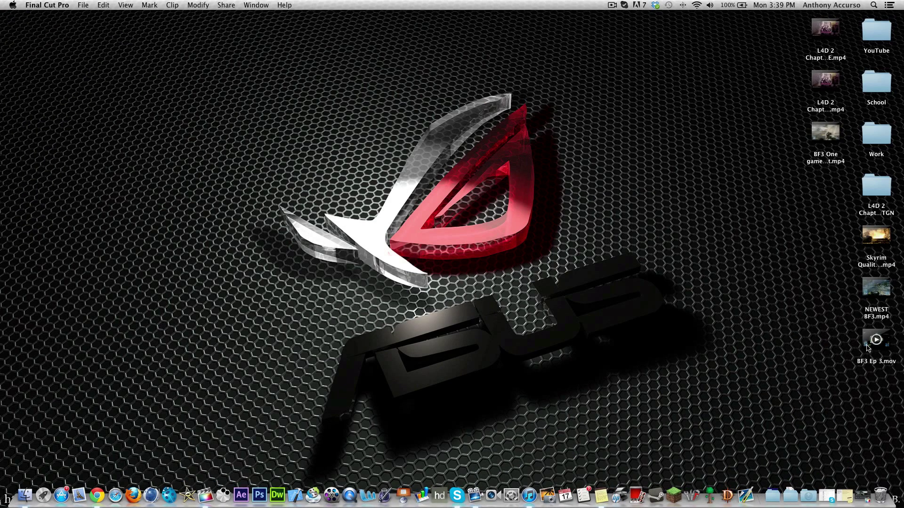
pyautogui.moveTo(871, 343); pyautogui.dragTo(613, 191)
pyautogui.rightClick(617, 178)
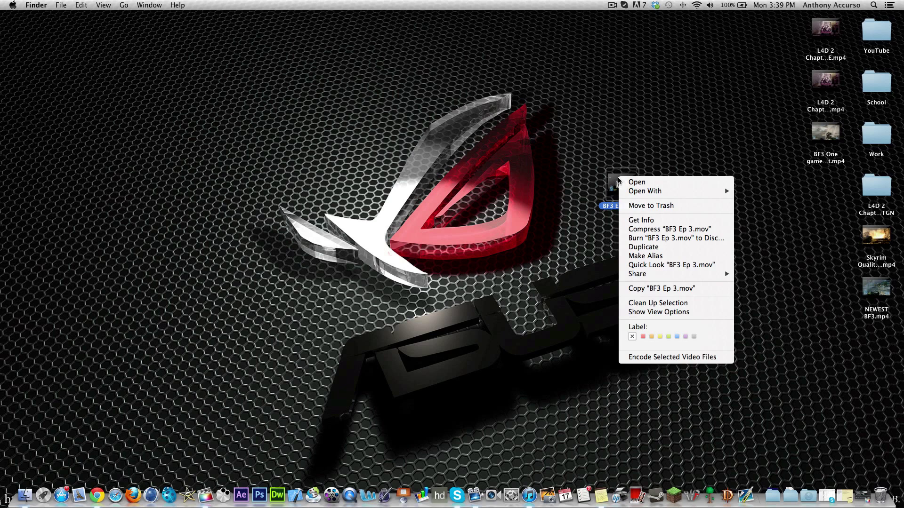
pyautogui.click(650, 220)
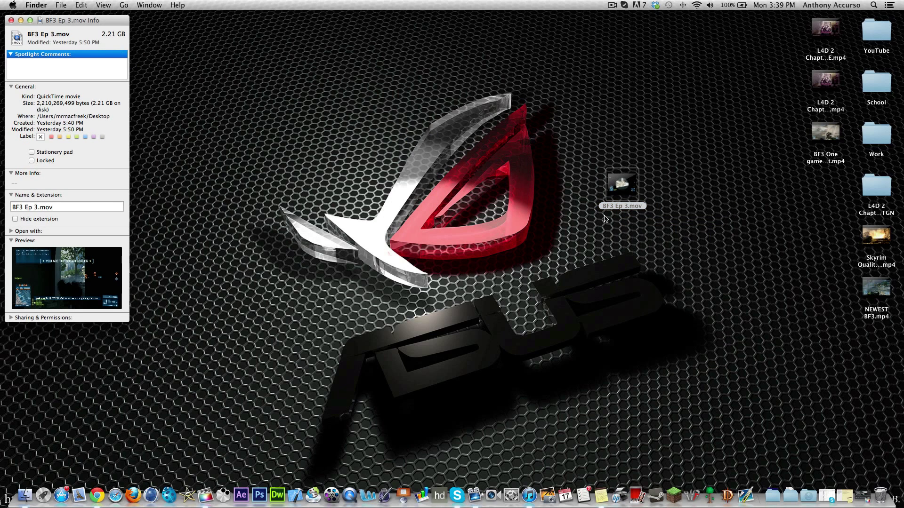
pyautogui.moveTo(68, 19); pyautogui.dragTo(188, 14)
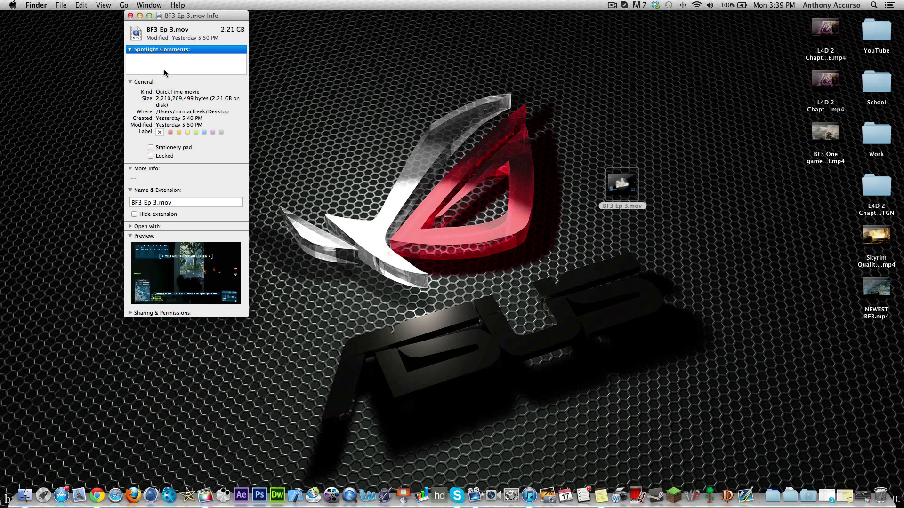
pyautogui.press('super+w')
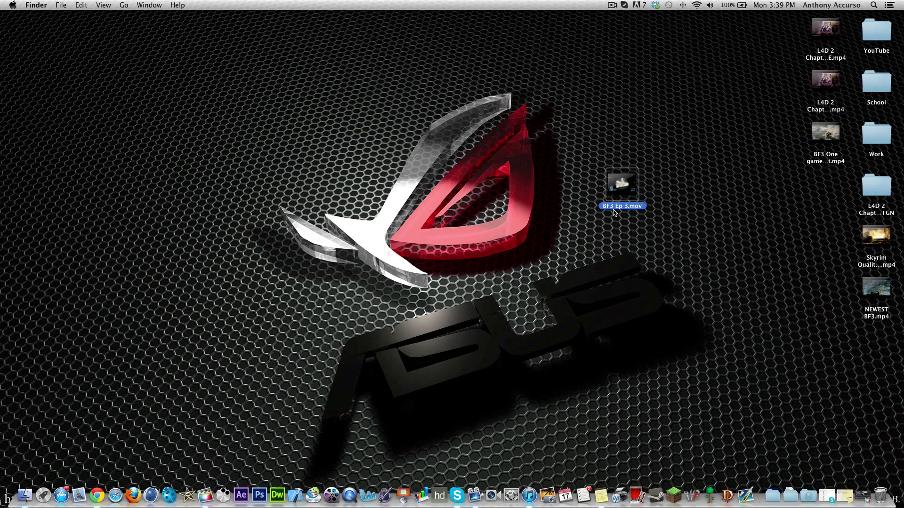
# - Preview BF3 Ep 3.mov in QuickTime by scrubbing, close it, and move the icon higher on the desktop
pyautogui.doubleClick(611, 201)
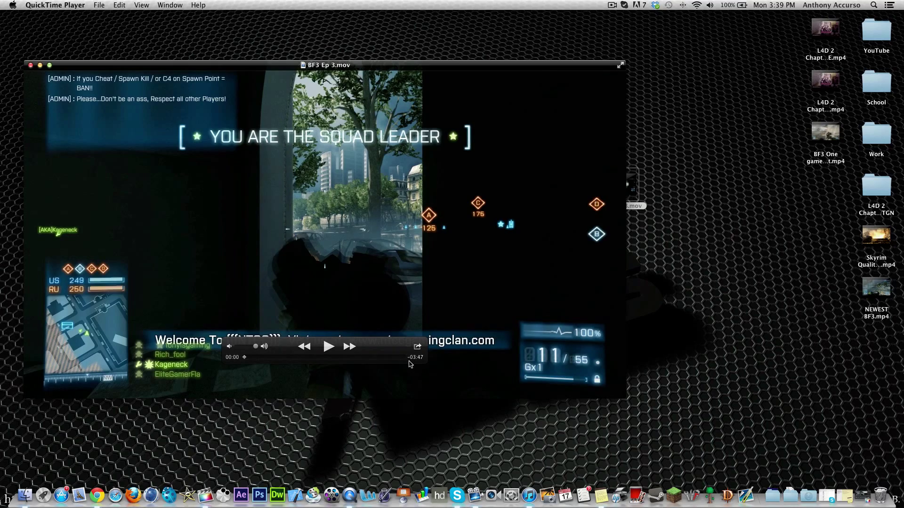
pyautogui.moveTo(404, 357); pyautogui.dragTo(334, 358)
pyautogui.click(30, 65)
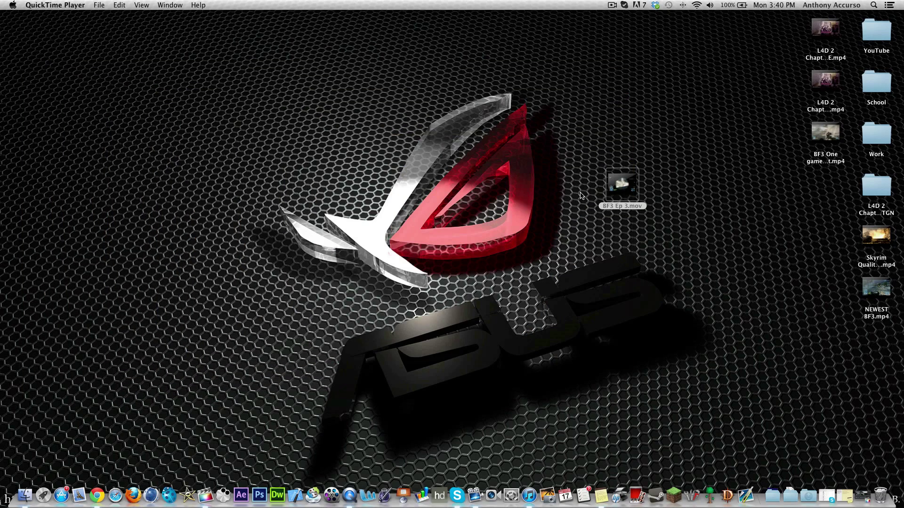
pyautogui.moveTo(622, 186); pyautogui.dragTo(567, 241)
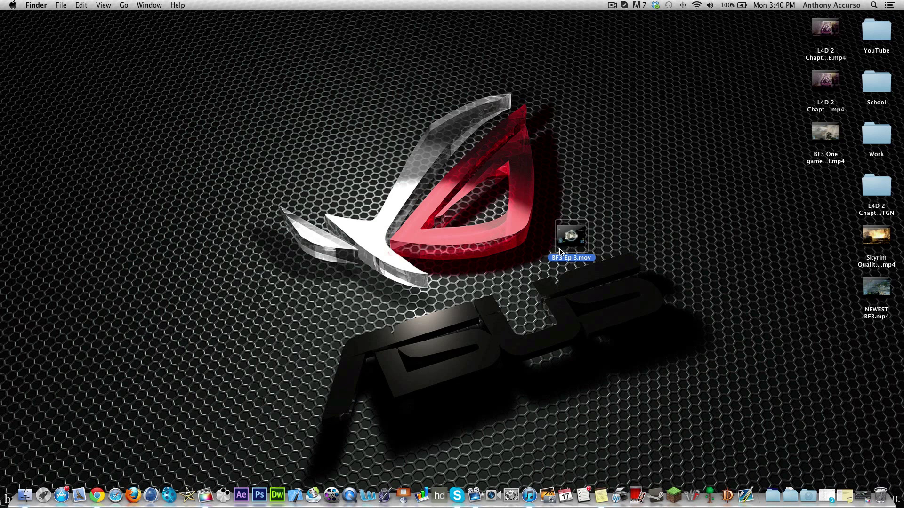
pyautogui.moveTo(571, 235); pyautogui.dragTo(622, 132)
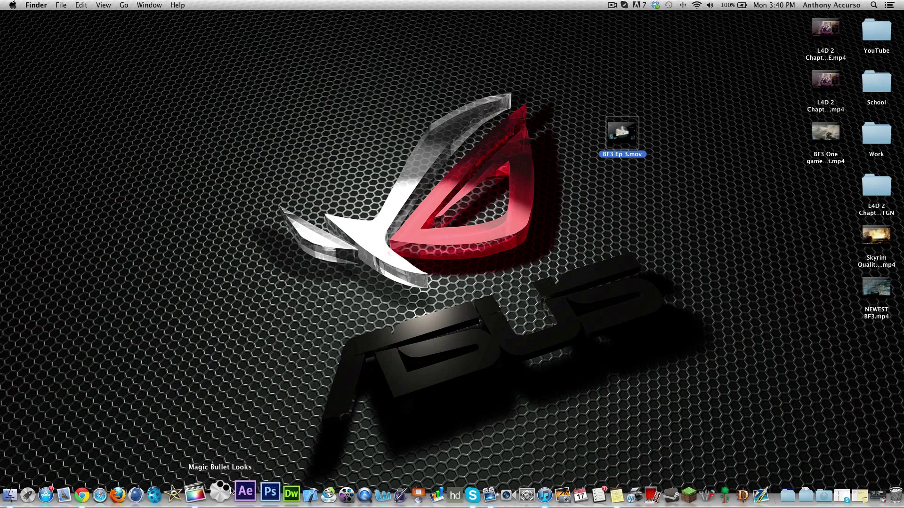
# - Launch iMovie, dismiss its prompt, and create a new project named 'Battlefield 3 Montage'
pyautogui.click(185, 500)
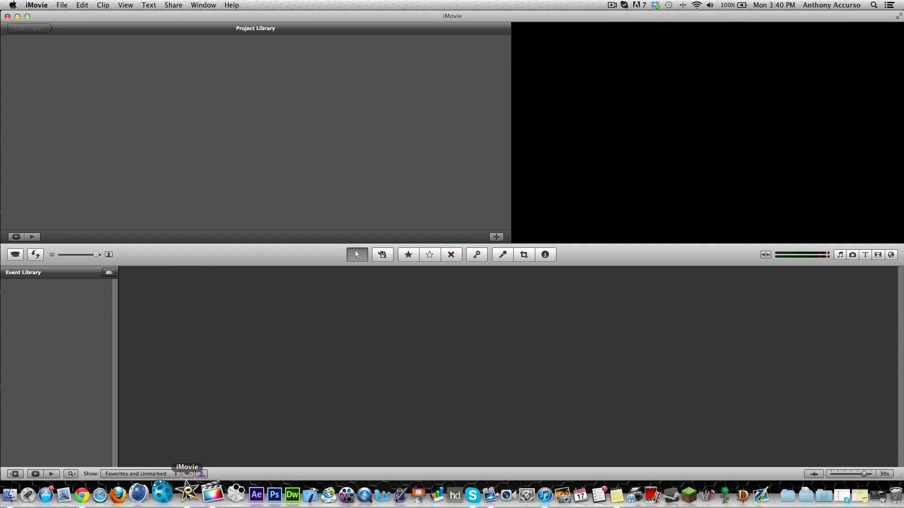
pyautogui.click(478, 194)
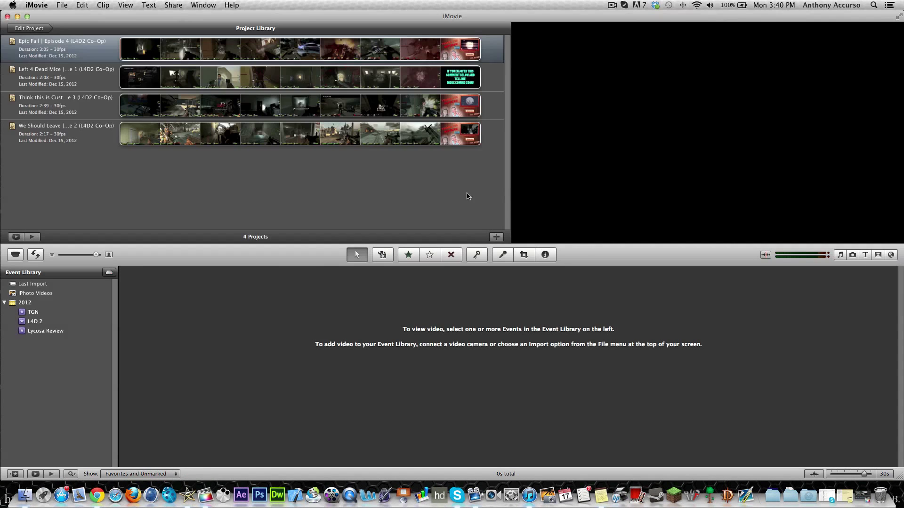
pyautogui.click(61, 4)
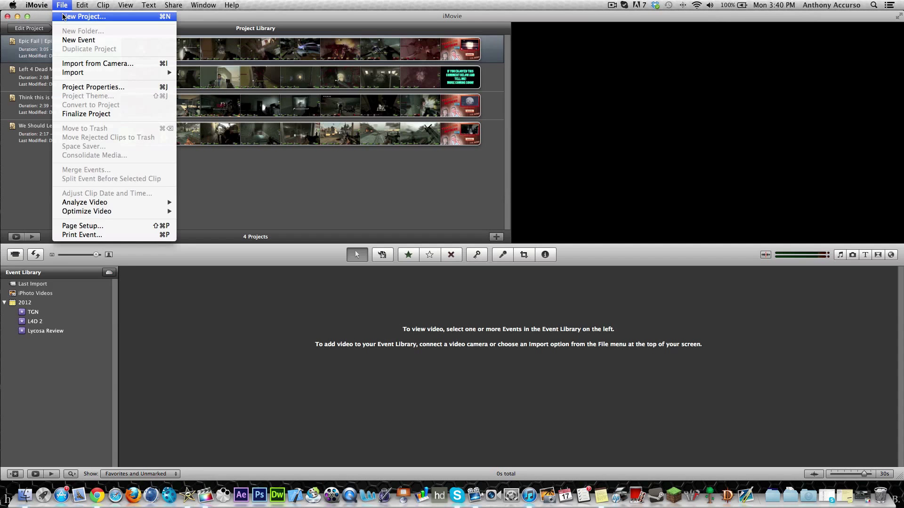
pyautogui.click(64, 17)
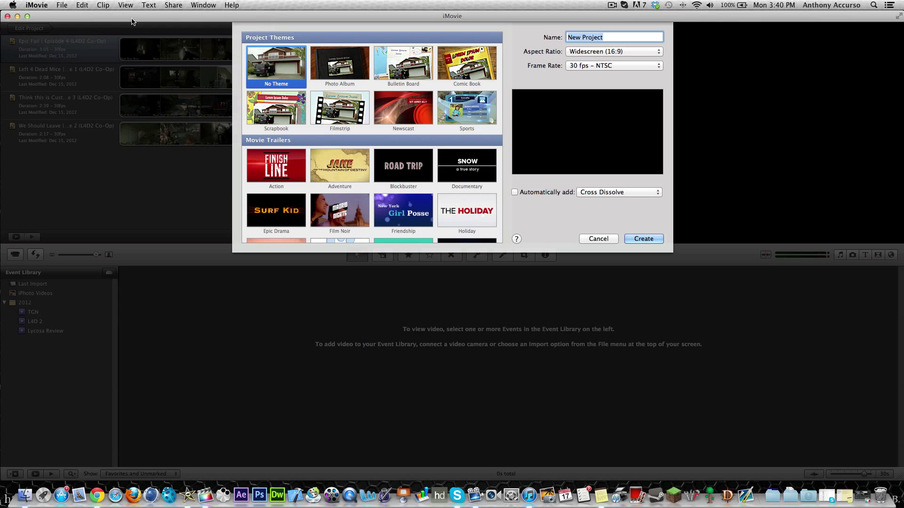
pyautogui.write('Battlf')
pyautogui.press('BackSpace')
pyautogui.write('efield 3 Montage')
pyautogui.press('Return')
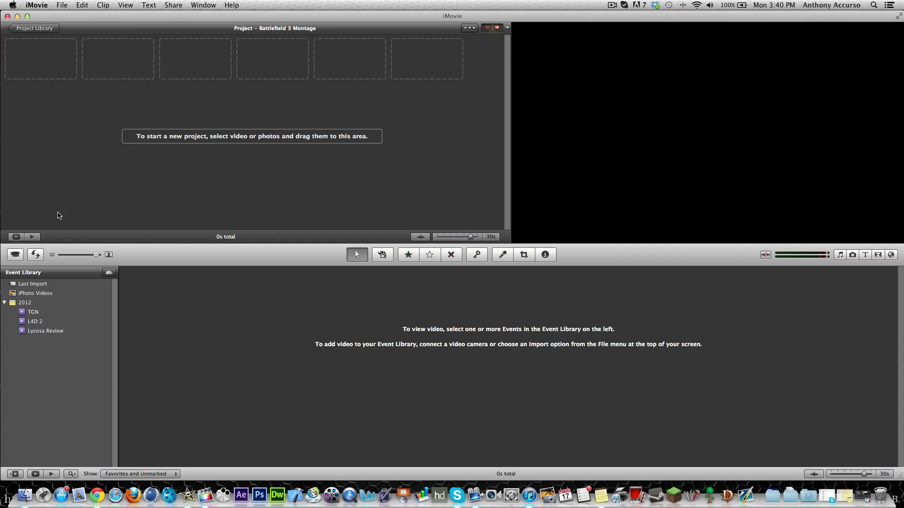
# - Create a new iMovie event named 'BF3'
pyautogui.click(57, 3)
pyautogui.click(90, 39)
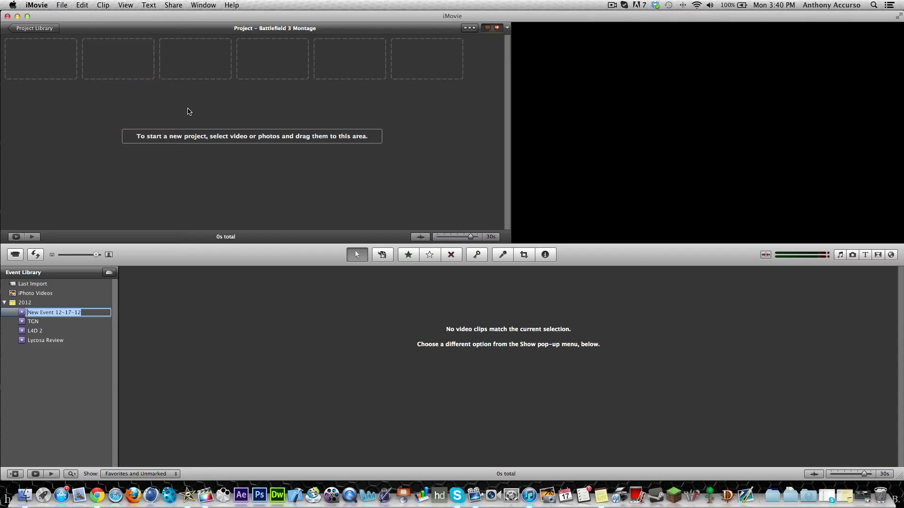
pyautogui.write('BF3')
pyautogui.press('Return')
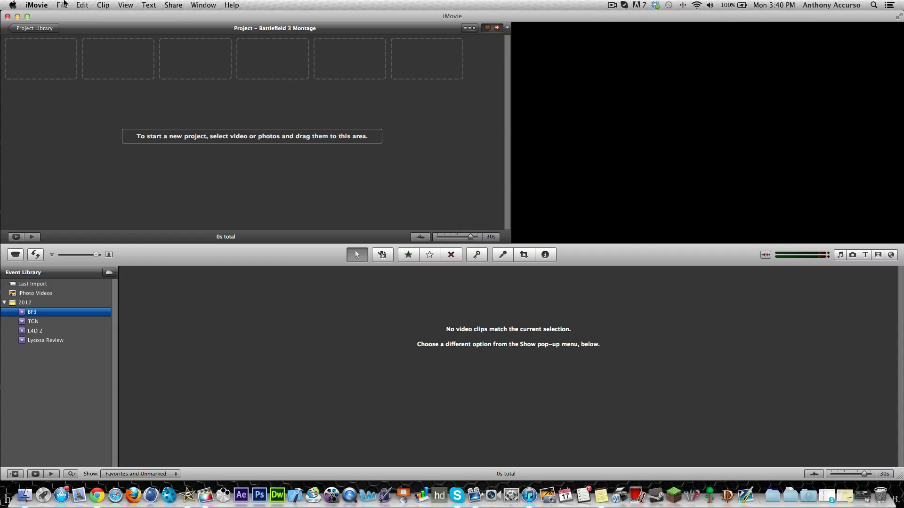
# - Import BF3 Ep 3.mov through File > Import > Movies into the BF3 event
pyautogui.click(61, 4)
pyautogui.moveTo(89, 73)
pyautogui.click(254, 76)
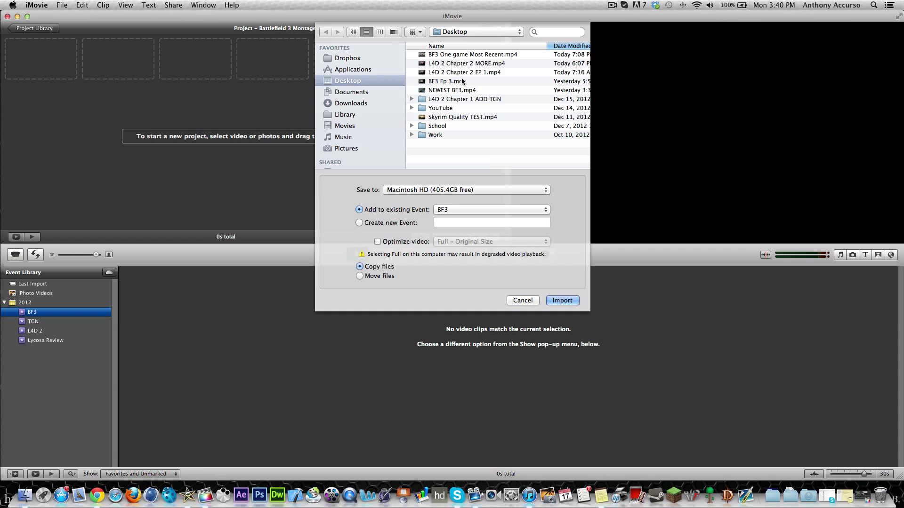
pyautogui.doubleClick(462, 81)
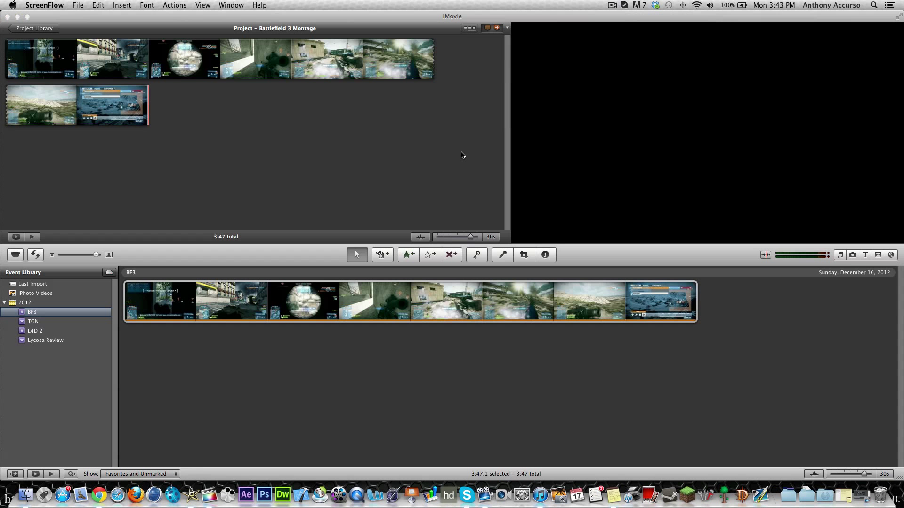
pyautogui.click(403, 311)
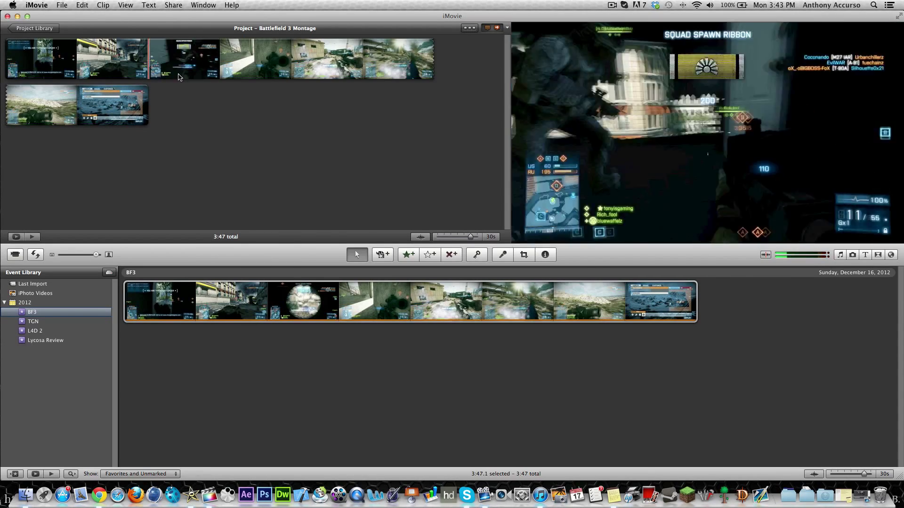
# - Export the Battlefield 3 Montage movie to the Desktop at HD 720p
pyautogui.click(173, 6)
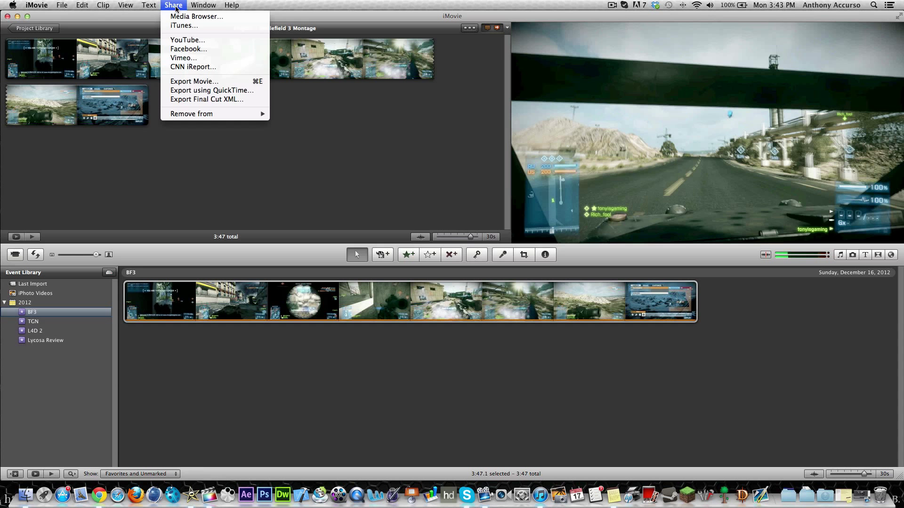
pyautogui.click(196, 84)
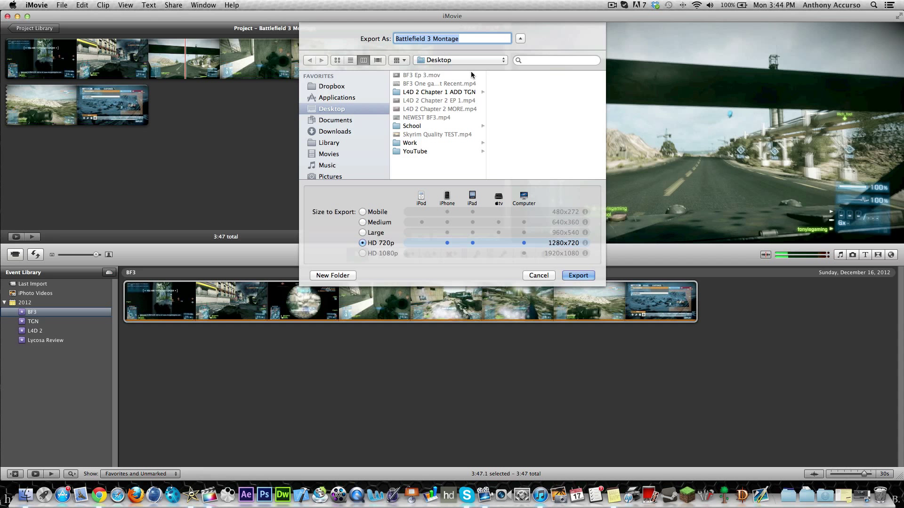
pyautogui.click(578, 276)
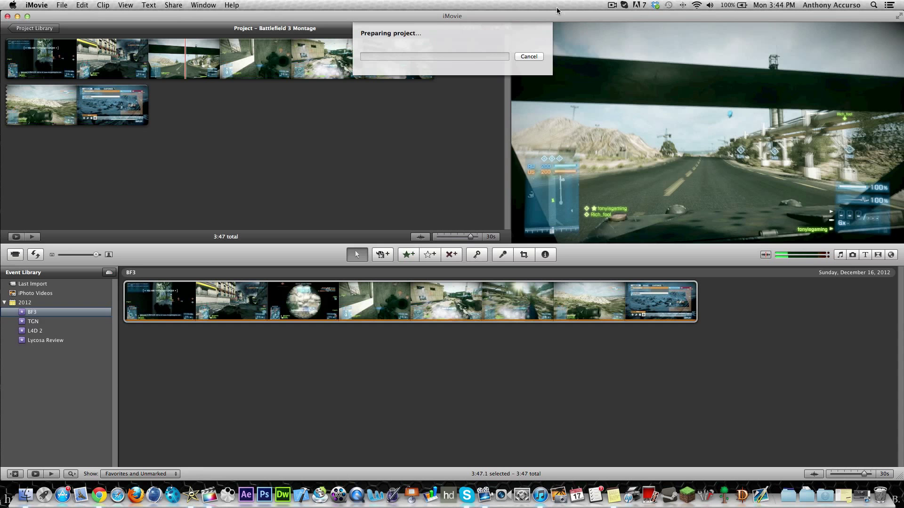
pyautogui.click(613, 4)
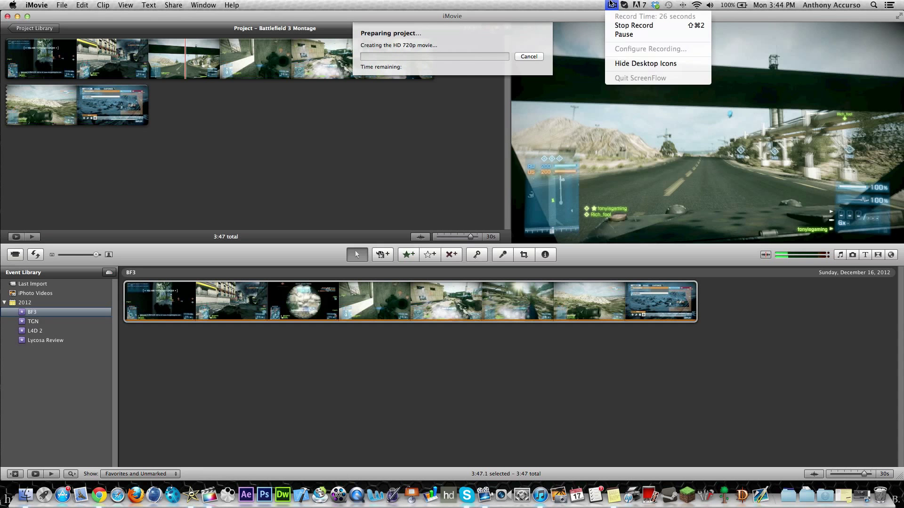
pyautogui.click(612, 37)
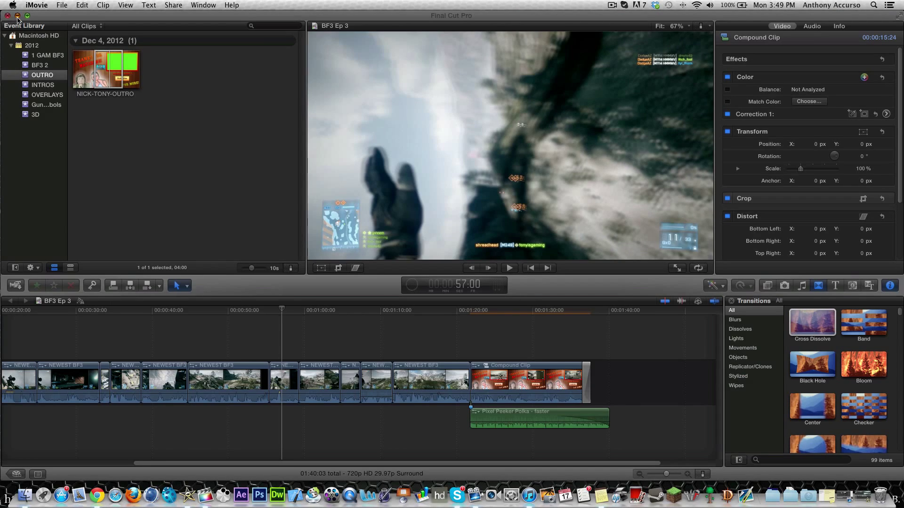
# - Hide Final Cut Pro, move Skype aside, and place Battlefield 3 Montage.mov near BF3 Ep 3.mov
pyautogui.click(17, 16)
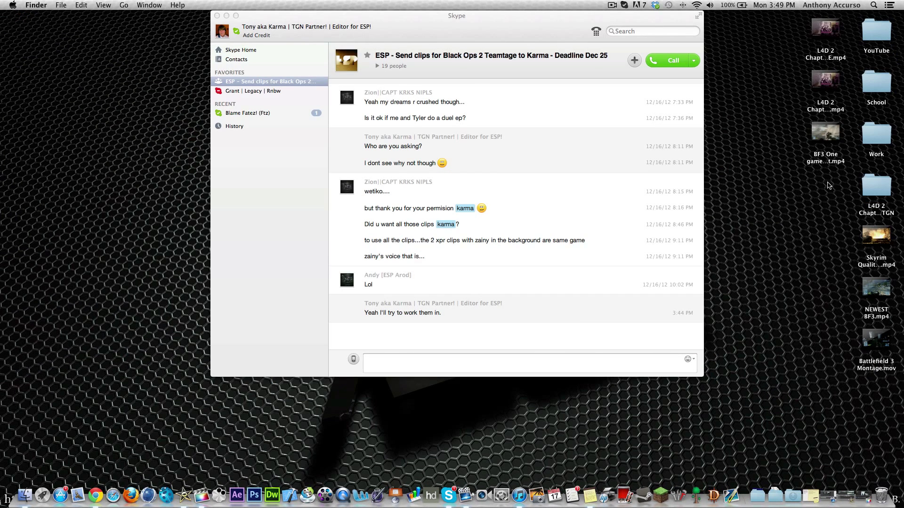
pyautogui.moveTo(824, 153); pyautogui.dragTo(773, 153)
pyautogui.moveTo(563, 19); pyautogui.dragTo(317, 3)
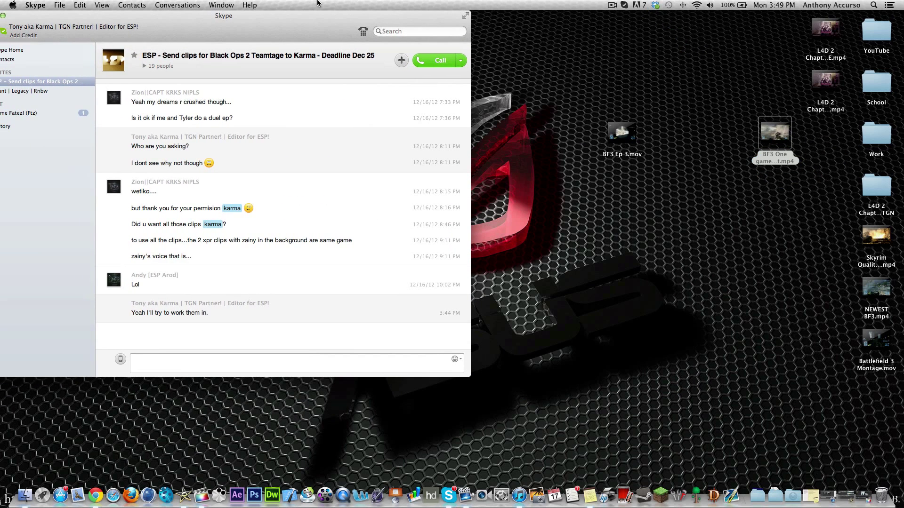
pyautogui.moveTo(791, 162); pyautogui.dragTo(841, 163)
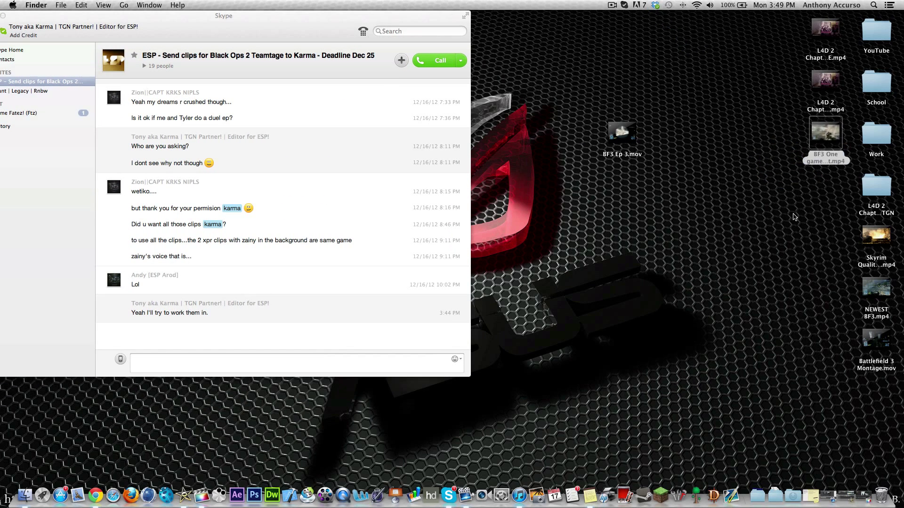
pyautogui.moveTo(871, 367); pyautogui.dragTo(720, 210)
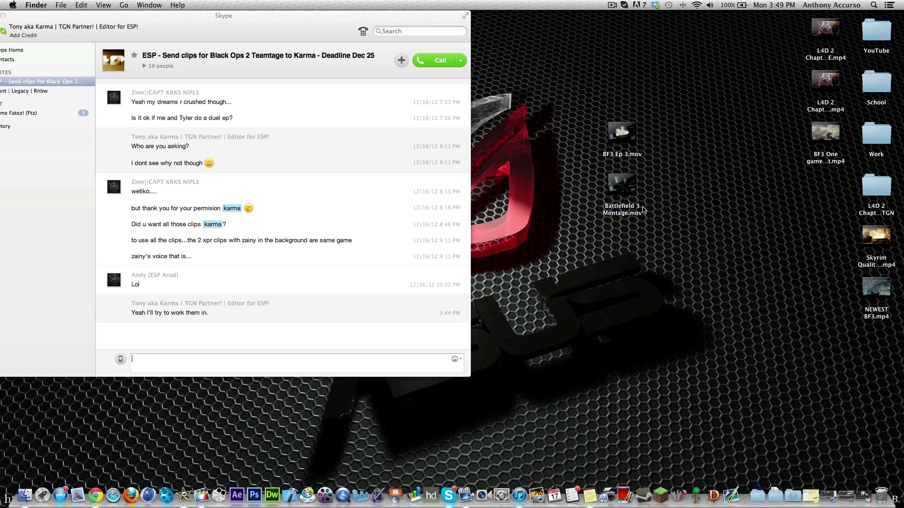
# - Check file sizes with Get Info: Battlefield 3 Montage.mov 279.3 MB, BF3 Ep 3.mov 2.21 GB
pyautogui.rightClick(632, 191)
pyautogui.click(669, 234)
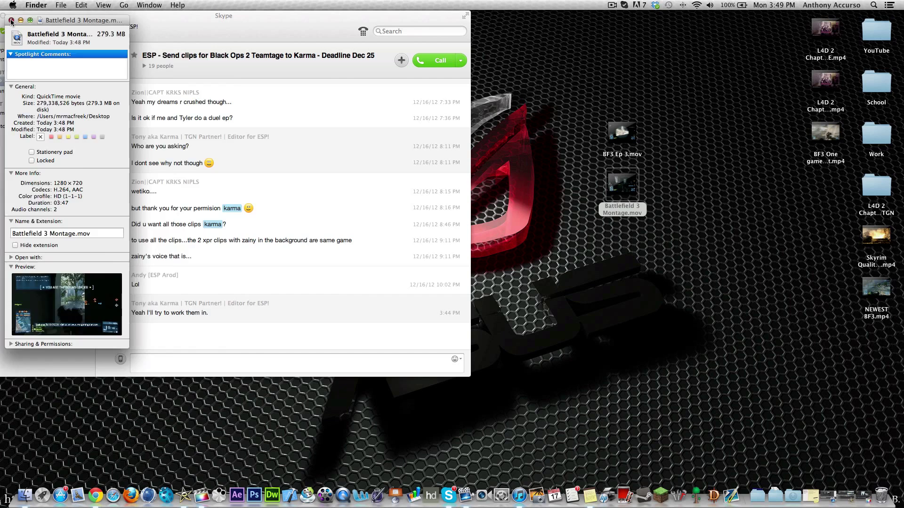
pyautogui.click(11, 21)
pyautogui.rightClick(634, 138)
pyautogui.click(671, 181)
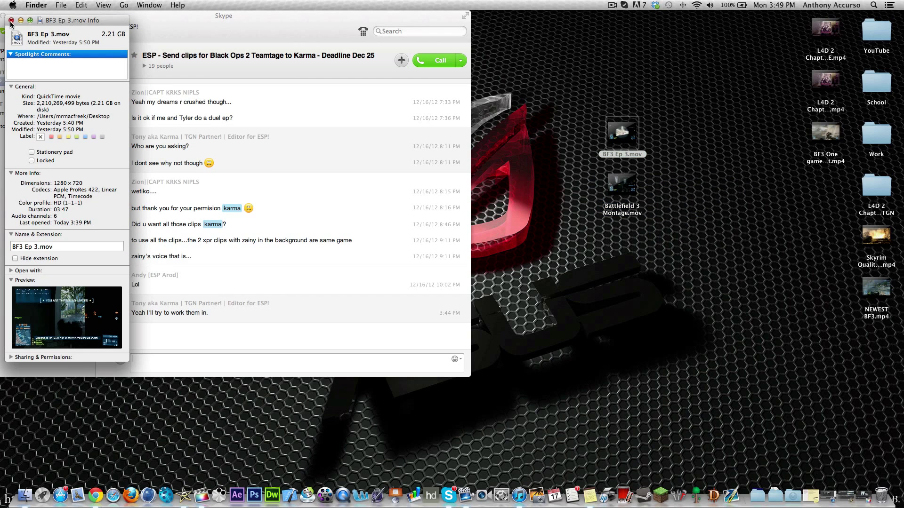
pyautogui.click(11, 21)
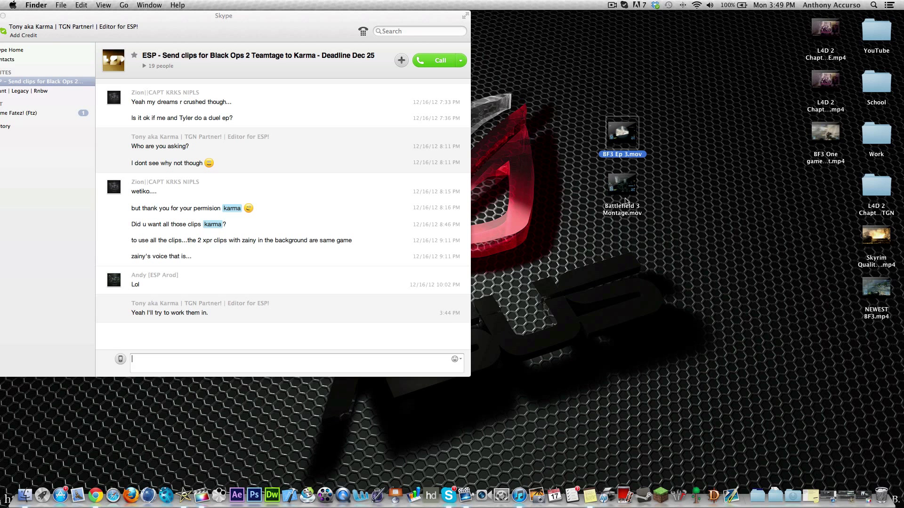
# - Close Skype and set Battlefield 3 Montage.mov to the right of BF3 Ep 3.mov
pyautogui.moveTo(623, 202)
pyautogui.moveTo(5, 16); pyautogui.dragTo(36, 15)
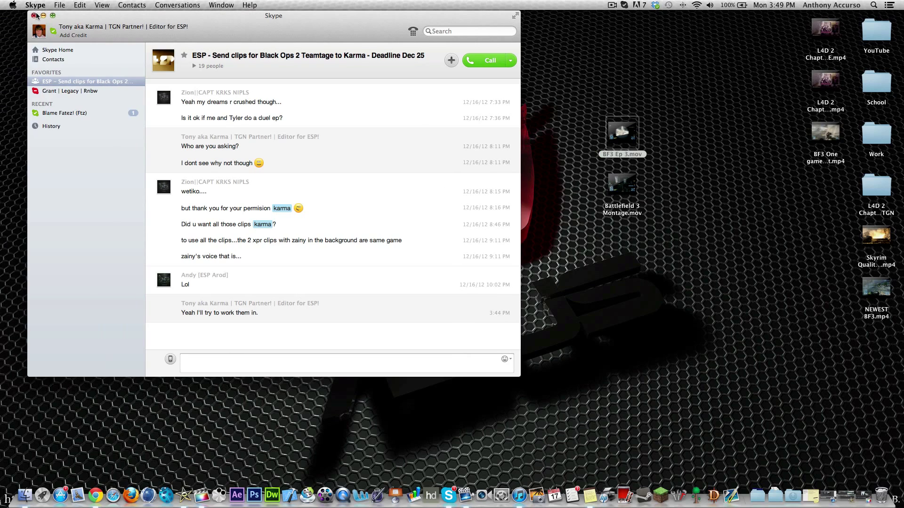
pyautogui.click(35, 15)
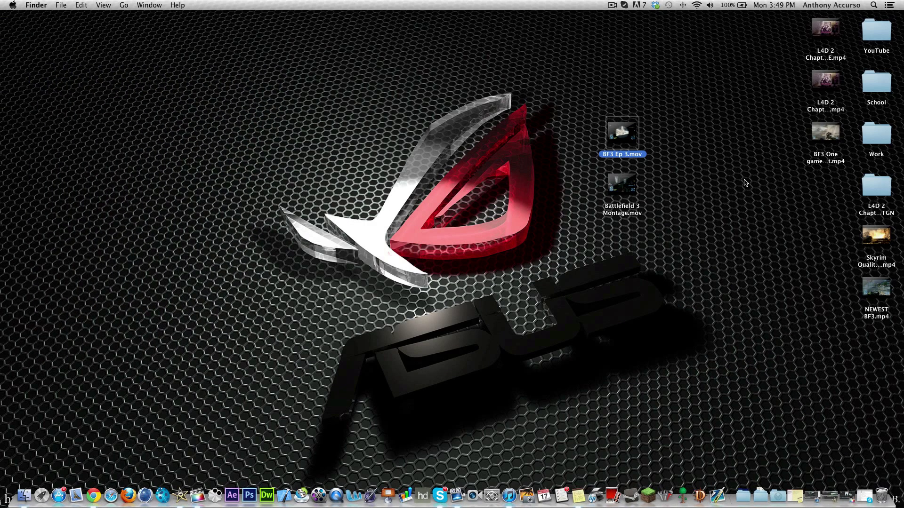
pyautogui.click(745, 182)
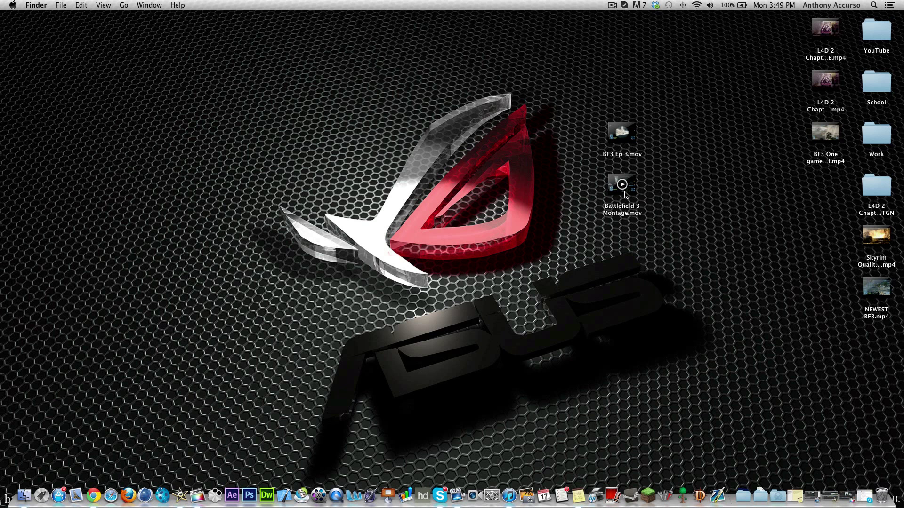
pyautogui.moveTo(622, 203); pyautogui.dragTo(672, 150)
pyautogui.click(649, 184)
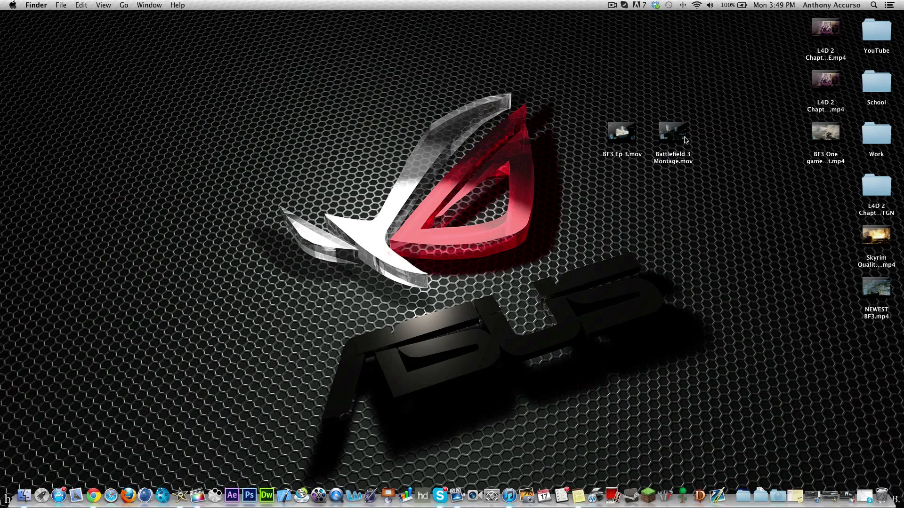
# - Return to iMovie and open the Share > YouTube form for Battlefield 3 Montage
pyautogui.click(832, 498)
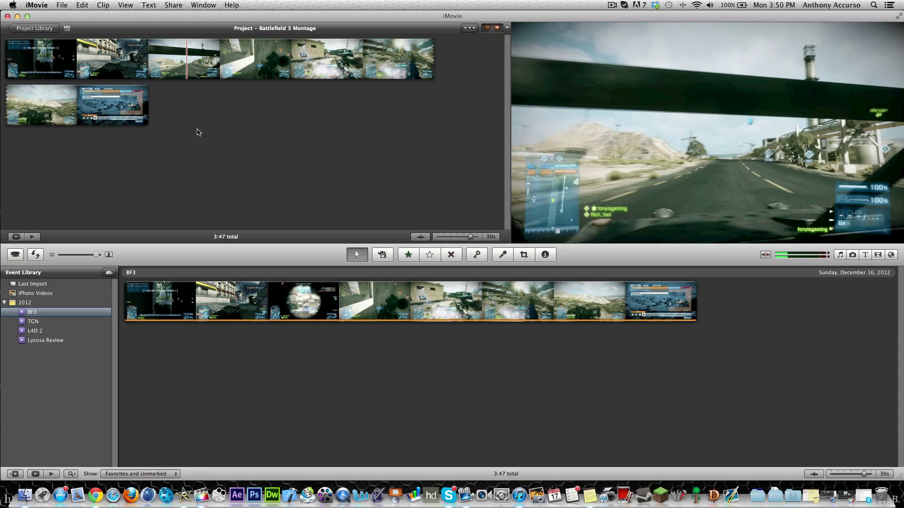
pyautogui.click(173, 5)
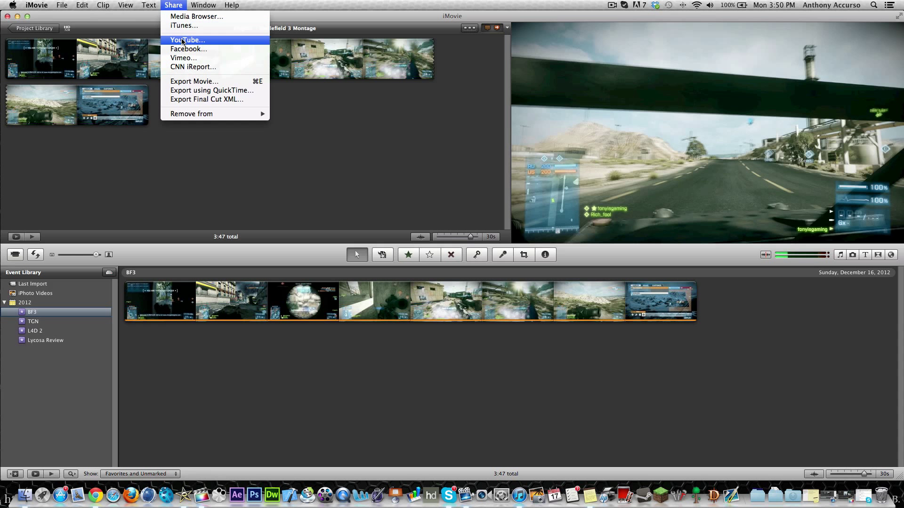
pyautogui.click(310, 154)
pyautogui.click(182, 4)
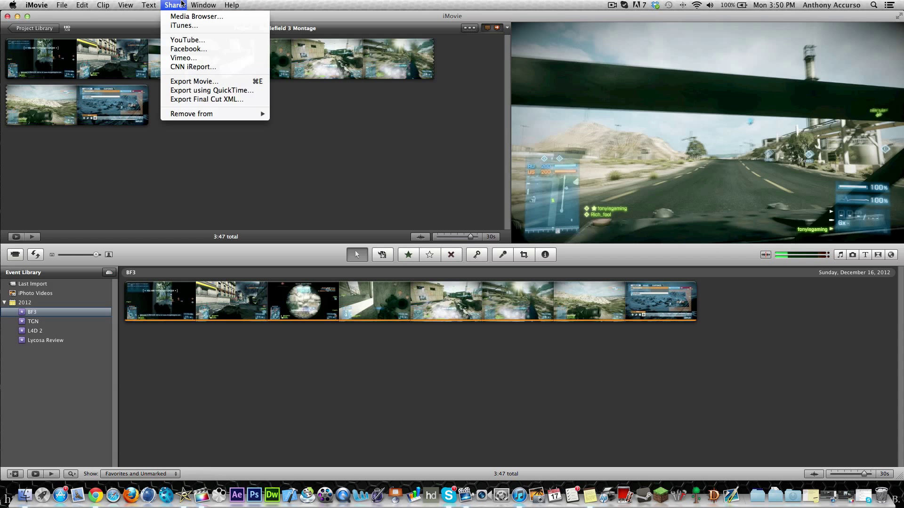
pyautogui.click(186, 41)
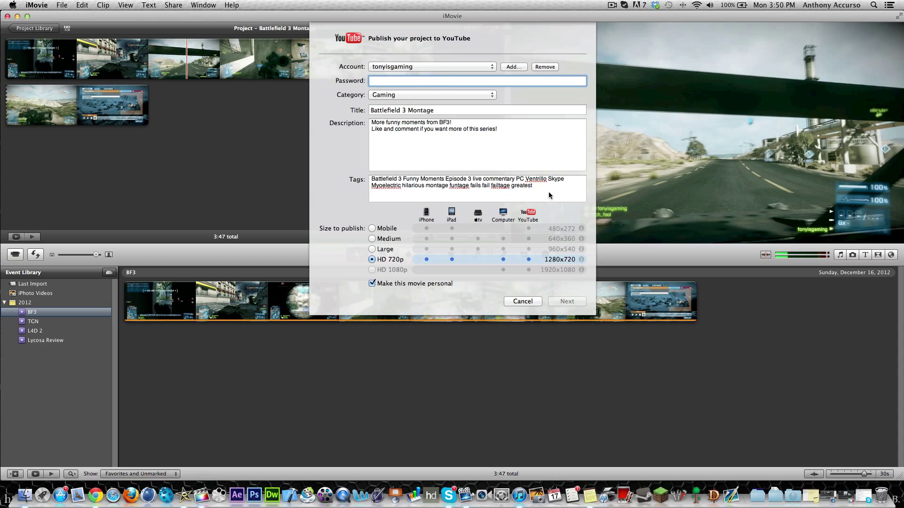
# - Review the title, description and tags, untick Make this movie personal, and open the Account list
pyautogui.tripleClick(542, 191)
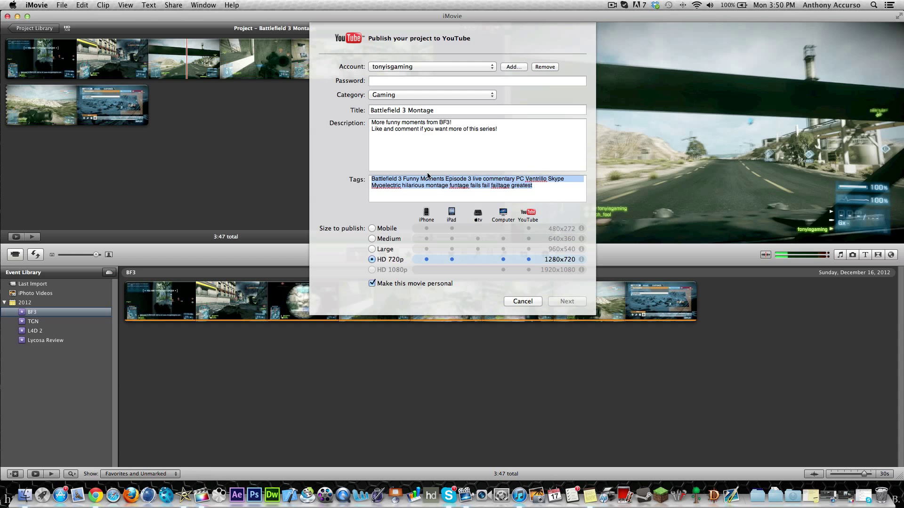
pyautogui.moveTo(549, 170); pyautogui.dragTo(379, 119)
pyautogui.tripleClick(481, 113)
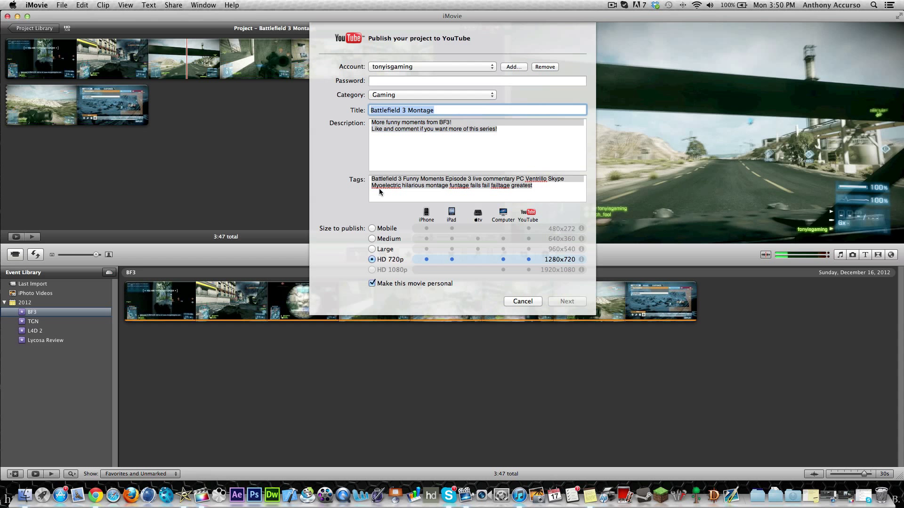
pyautogui.click(393, 284)
pyautogui.click(417, 82)
pyautogui.click(441, 66)
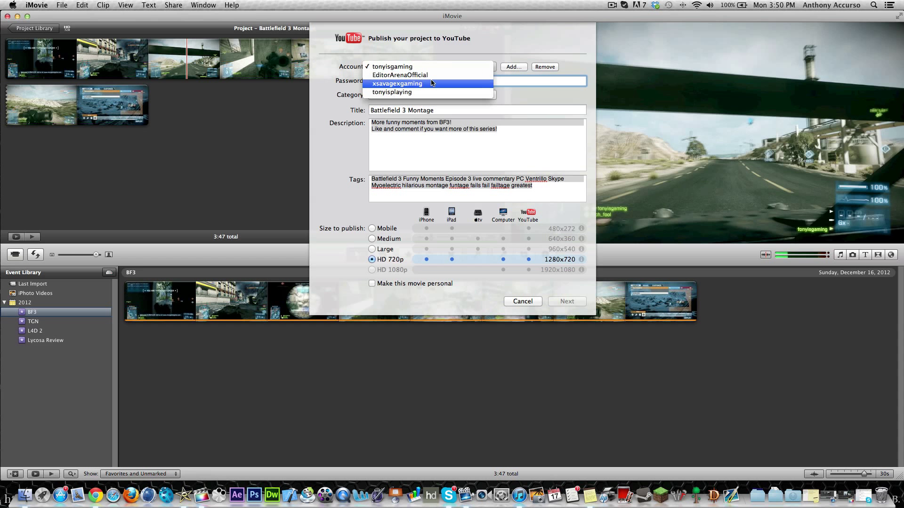
# - Remove two saved YouTube accounts from the Account pop-up
pyautogui.click(452, 51)
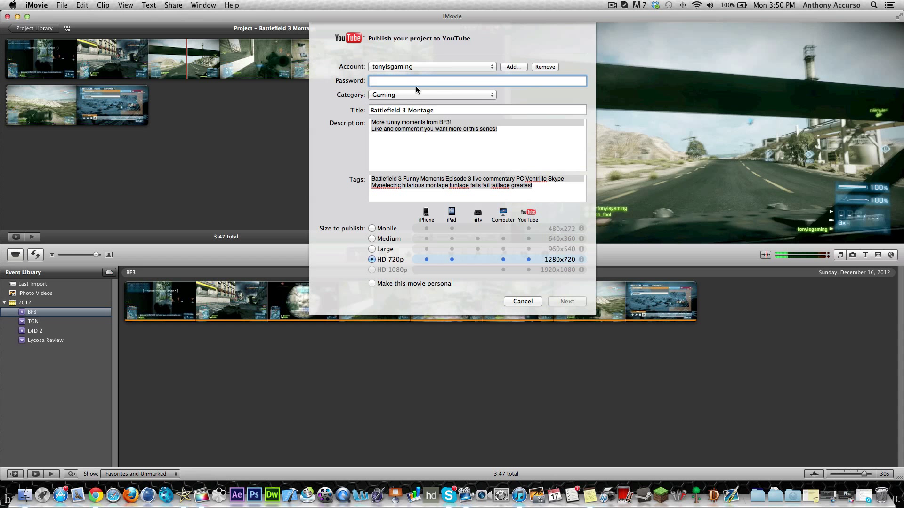
pyautogui.click(506, 66)
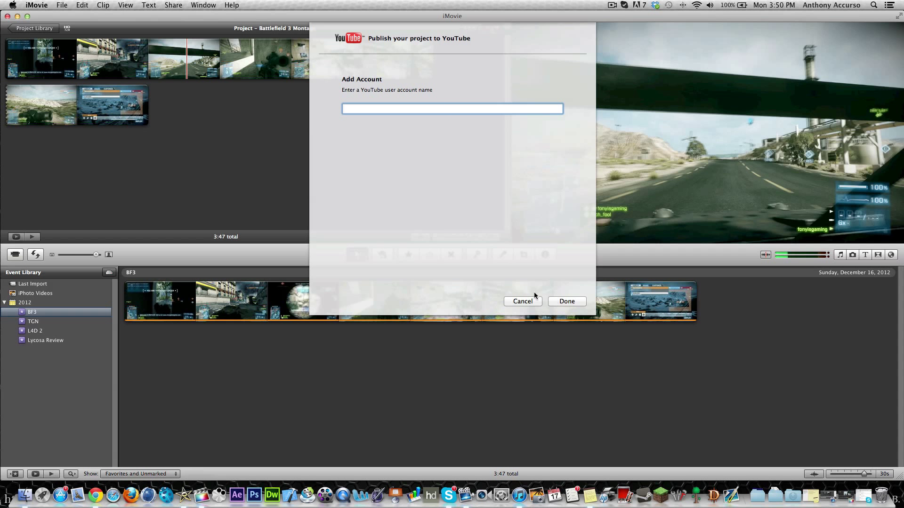
pyautogui.click(522, 300)
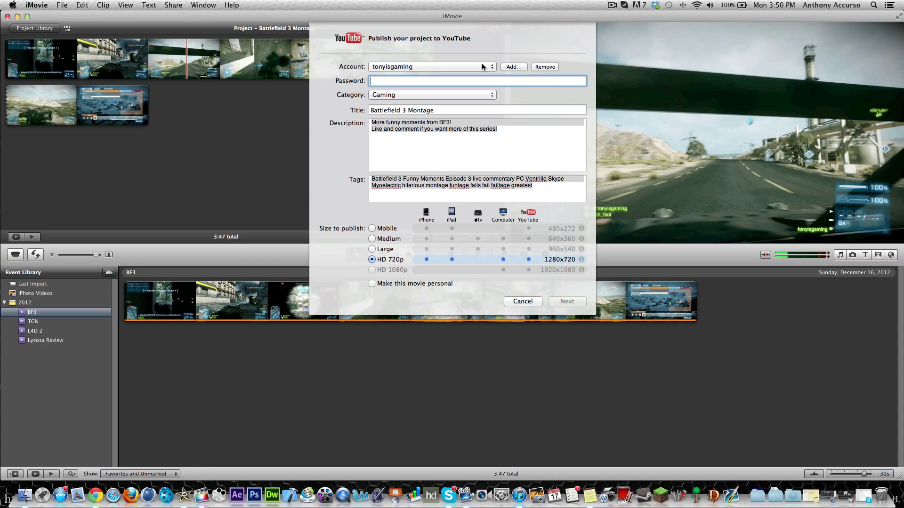
pyautogui.click(546, 67)
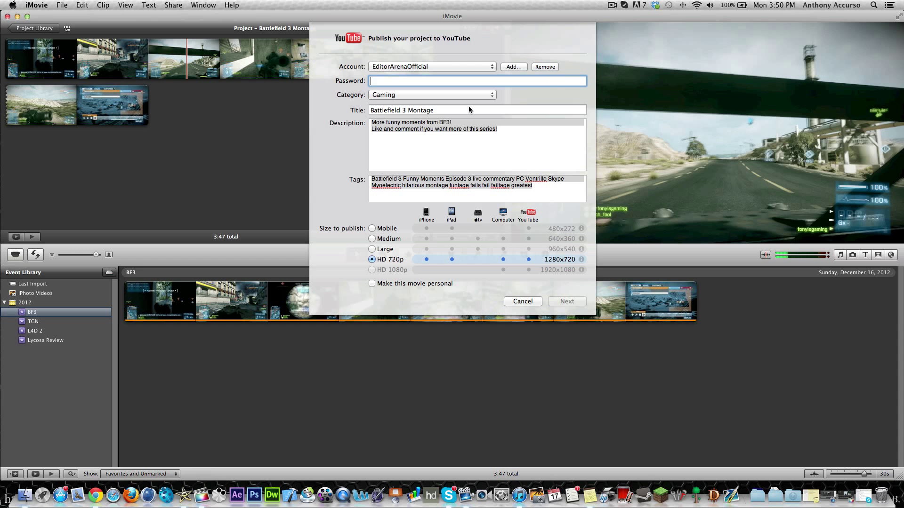
pyautogui.click(462, 65)
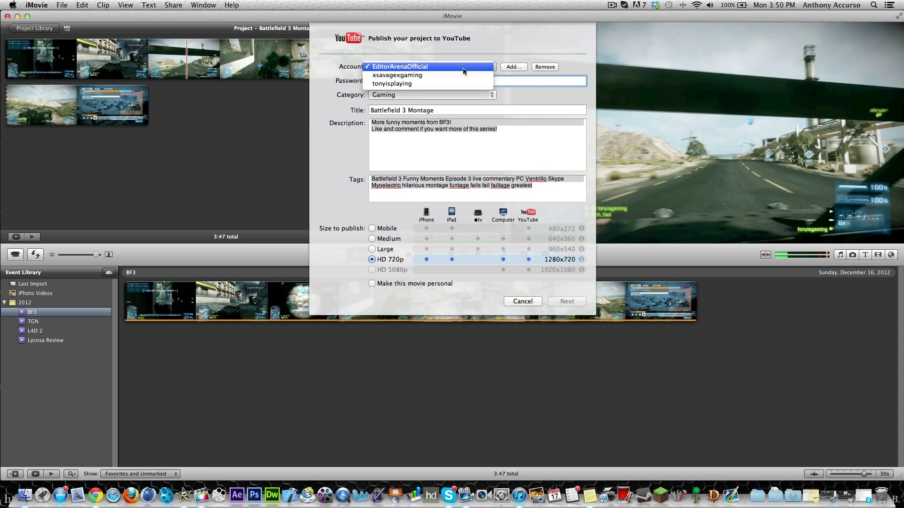
pyautogui.click(435, 75)
pyautogui.click(549, 67)
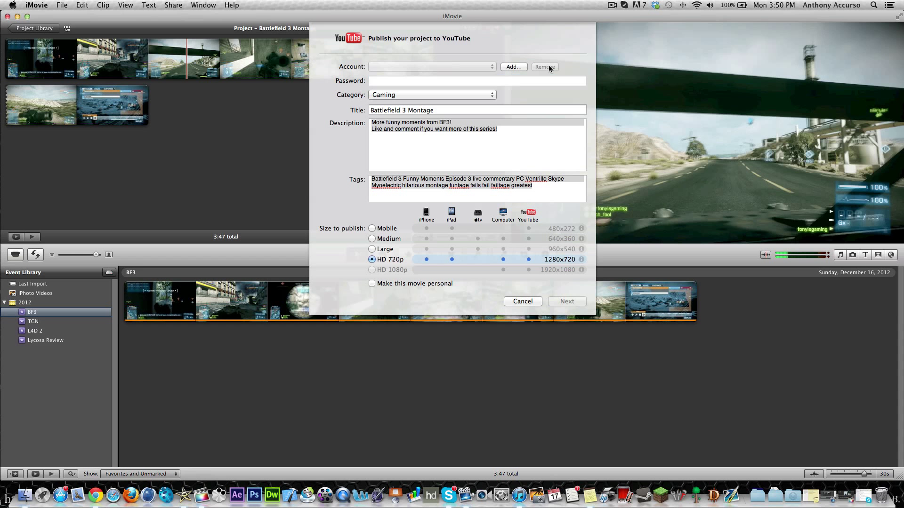
# - Add the main YouTube account back by its username and keep Gaming as the category
pyautogui.click(502, 67)
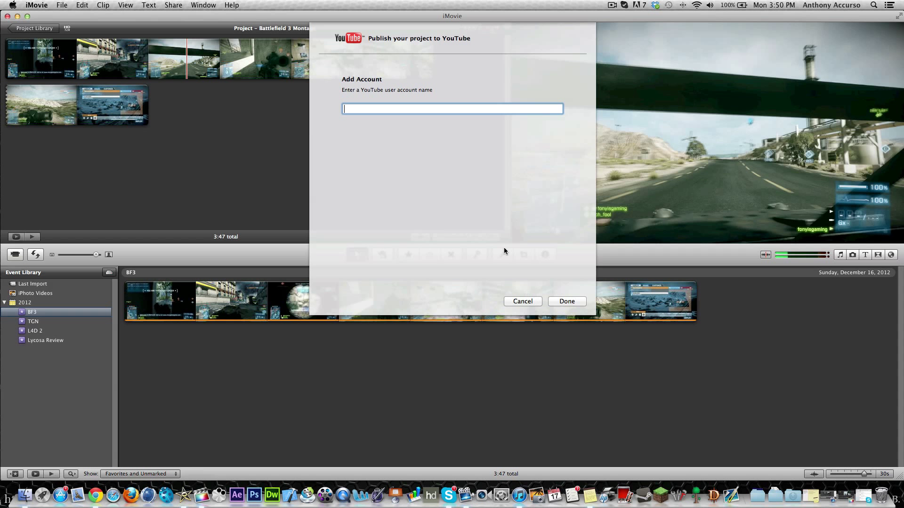
pyautogui.write('tonyisgaming')
pyautogui.click(567, 301)
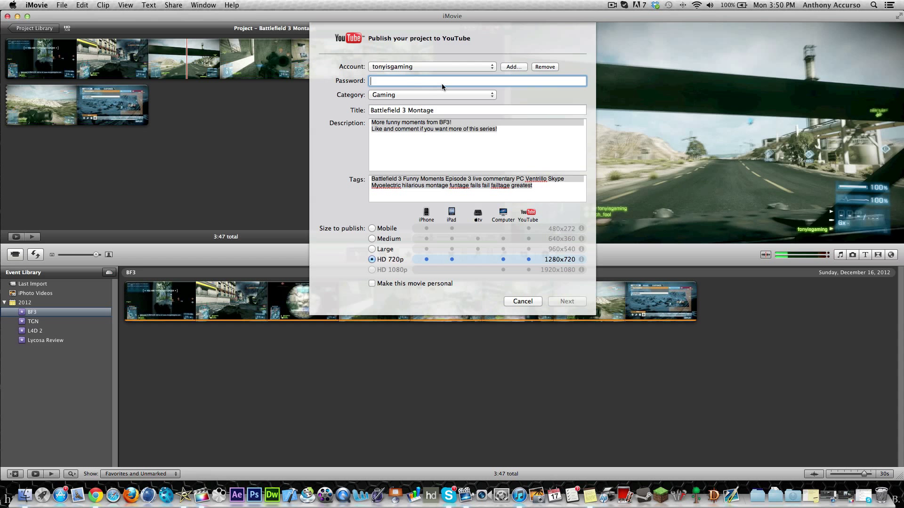
pyautogui.click(420, 95)
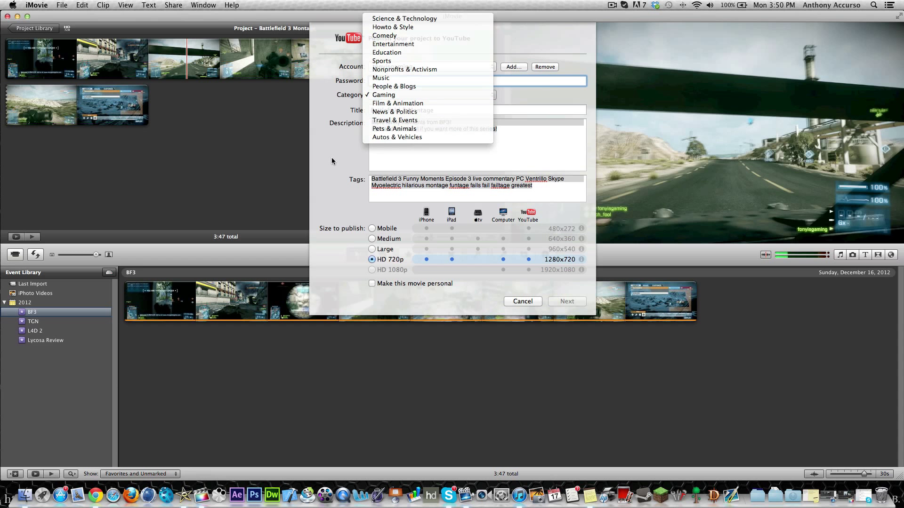
pyautogui.click(442, 95)
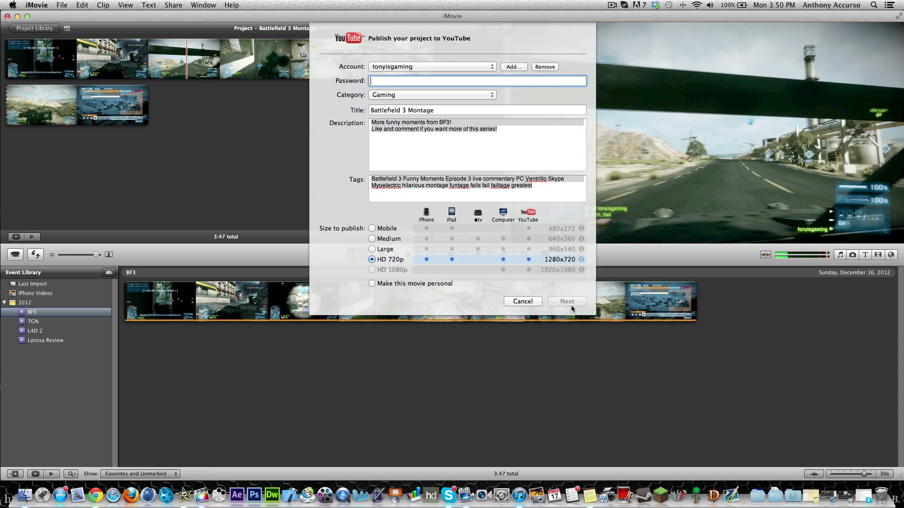
# - Cancel the YouTube upload, attempt to empty the Trash, dismiss the error, and return to iMovie
pyautogui.click(517, 302)
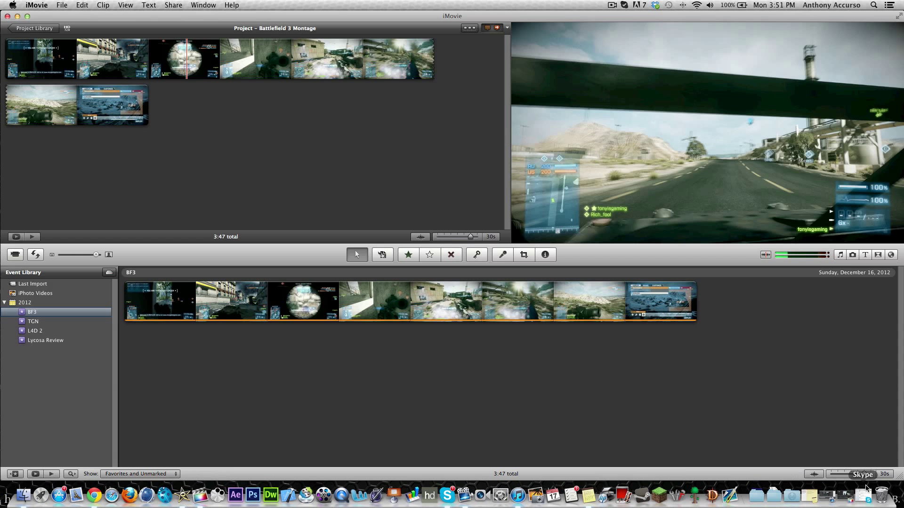
pyautogui.rightClick(883, 494)
pyautogui.click(868, 463)
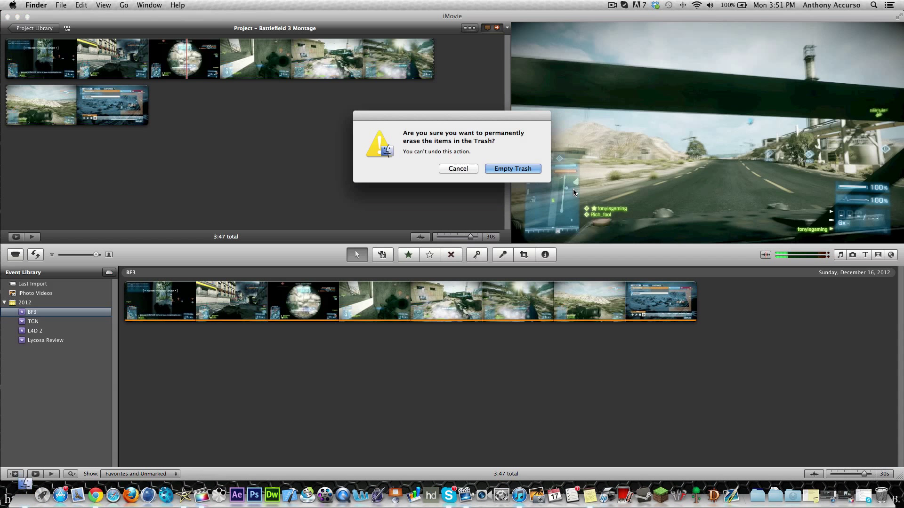
pyautogui.click(513, 169)
pyautogui.click(366, 135)
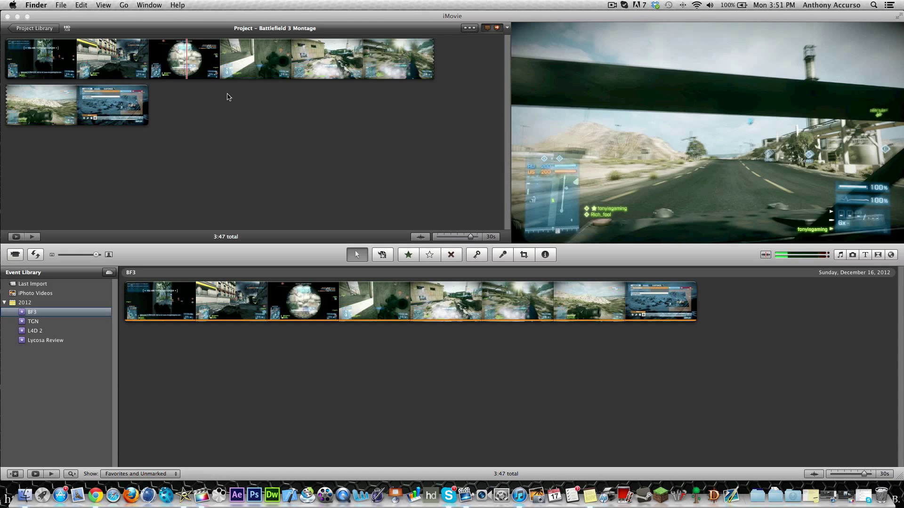
pyautogui.click(438, 50)
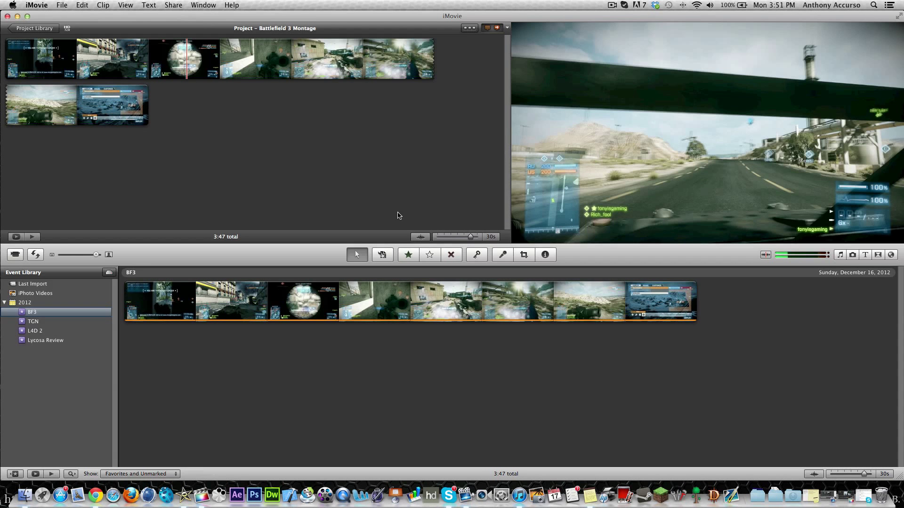